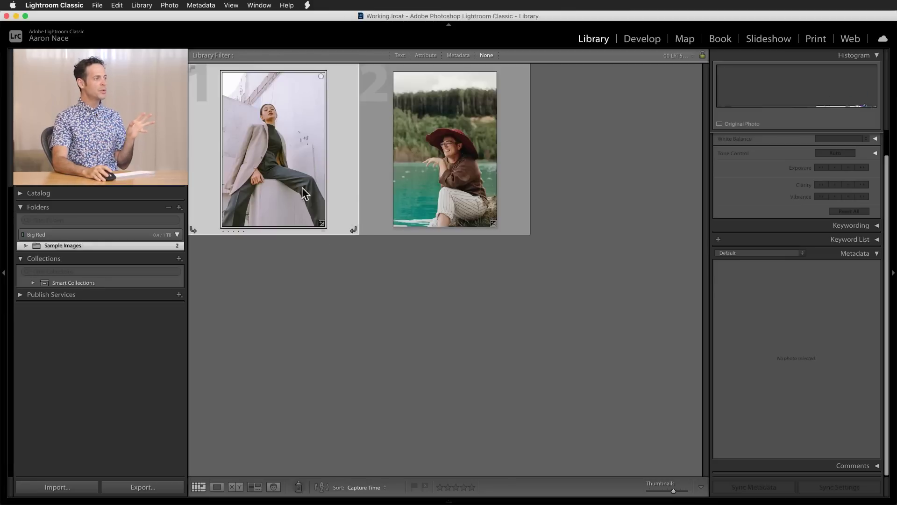
Open the lakeside photo of the woman in the red hat in the Develop module and look over its adjustment controls
click(410, 184)
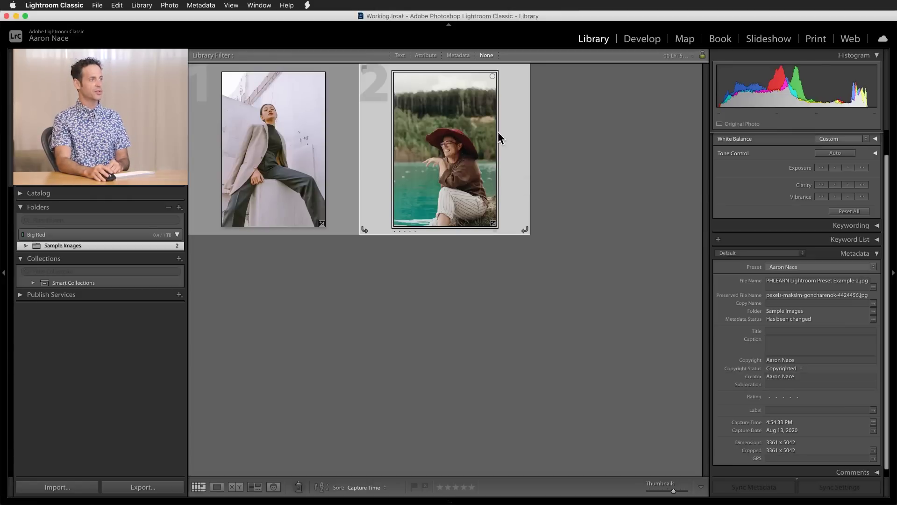
click(643, 38)
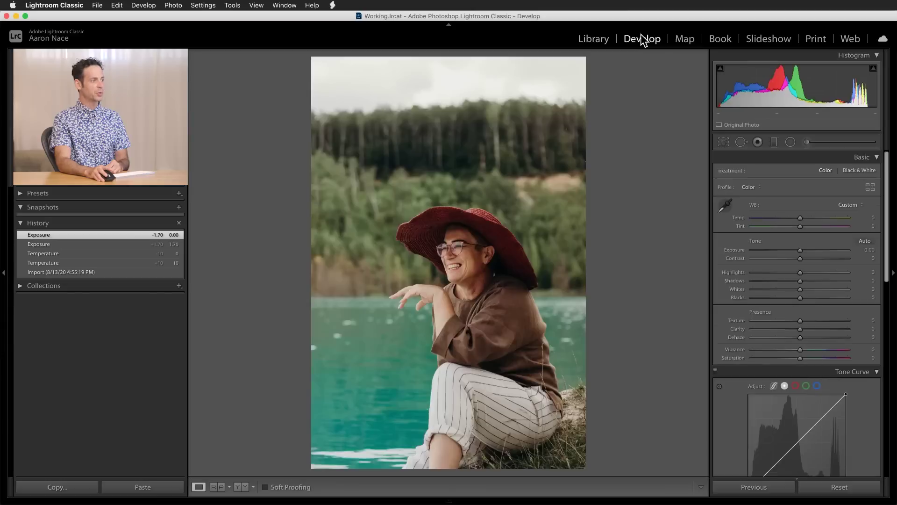
scroll(821, 203, down, 5)
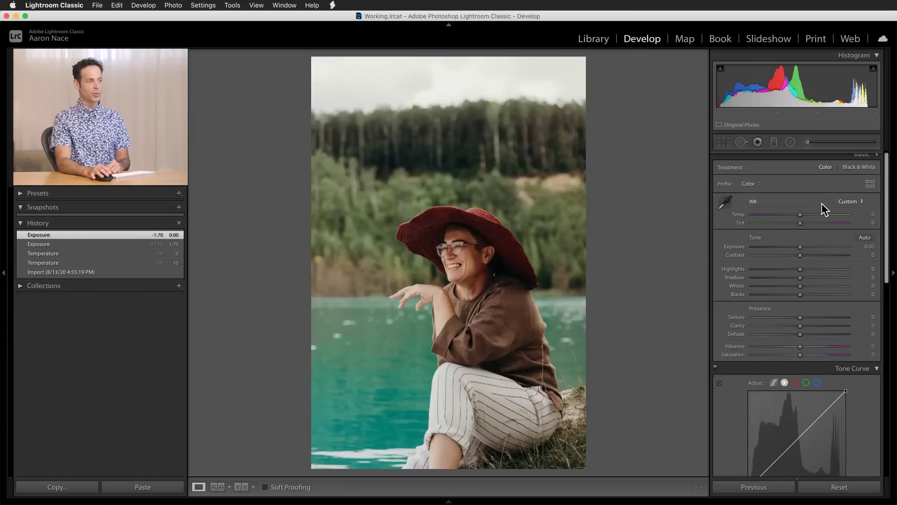
scroll(822, 203, down, 10)
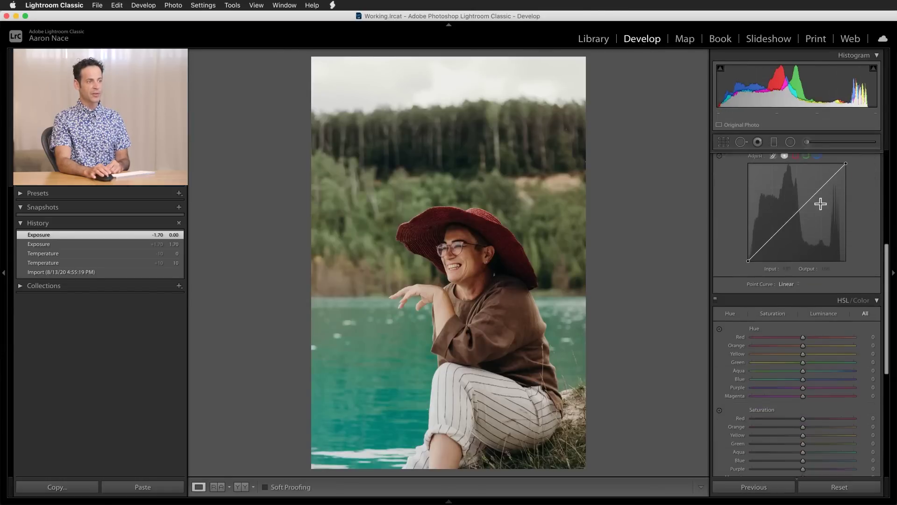
scroll(822, 220, up, 15)
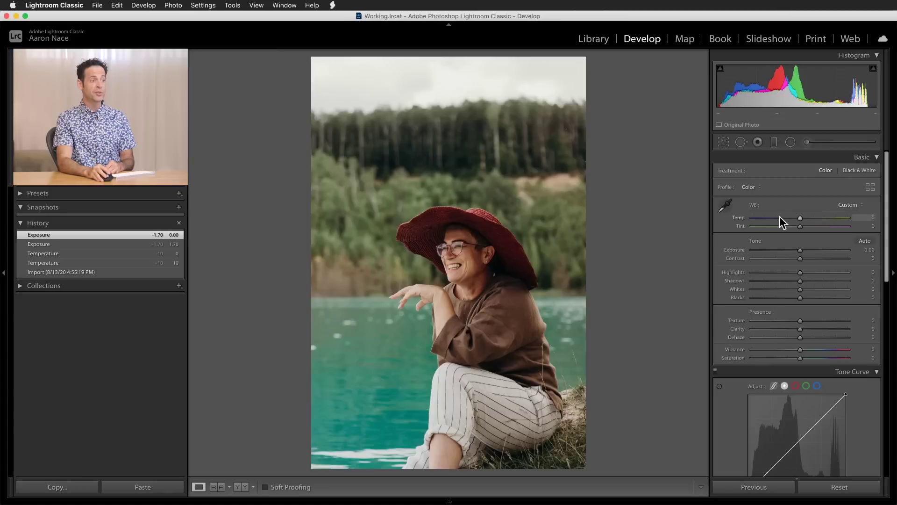
Try a temperature of +42 and a small exposure change on the photo, undoing each one
drag(797, 217, 819, 216)
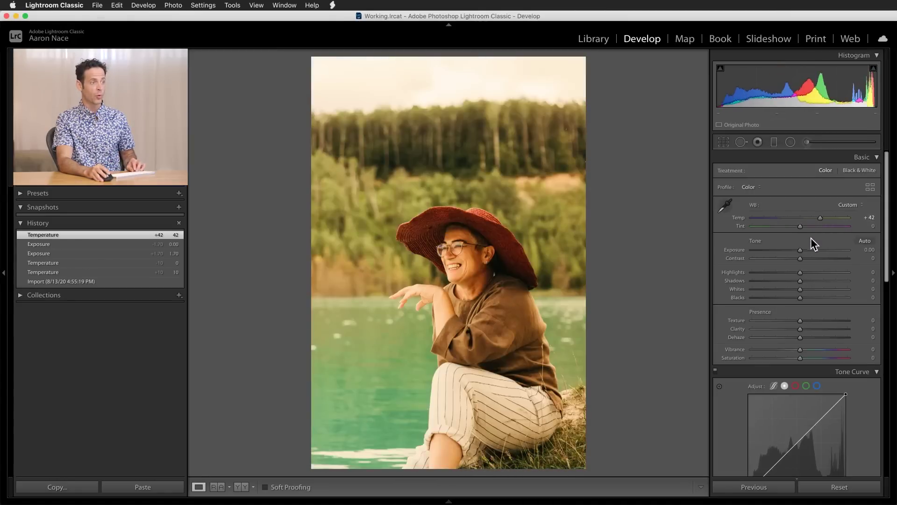
key(super+z)
mouse_move(804, 251)
mouse_down()
mouse_move(825, 251)
mouse_move(797, 249)
mouse_up()
key(super+z)
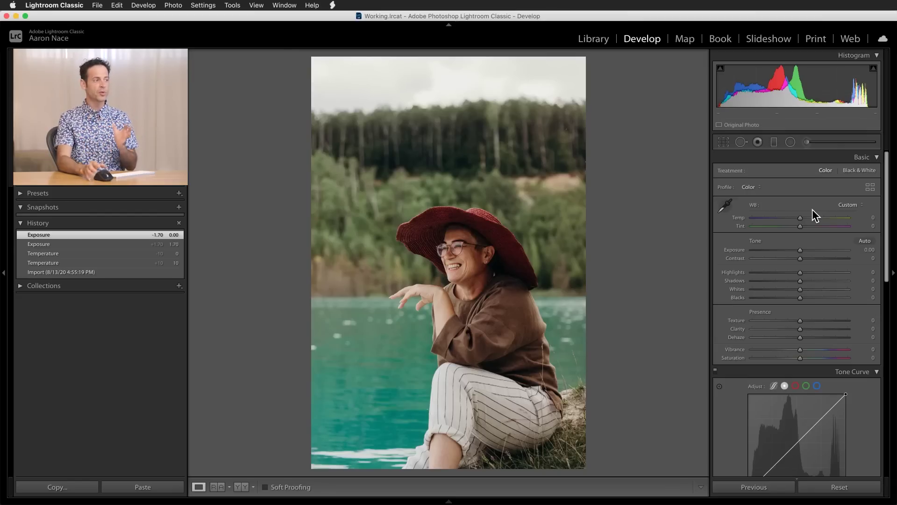
Try darkening the photo with an exposure of -0.75, and set the exposure back to 0
drag(801, 248, 793, 247)
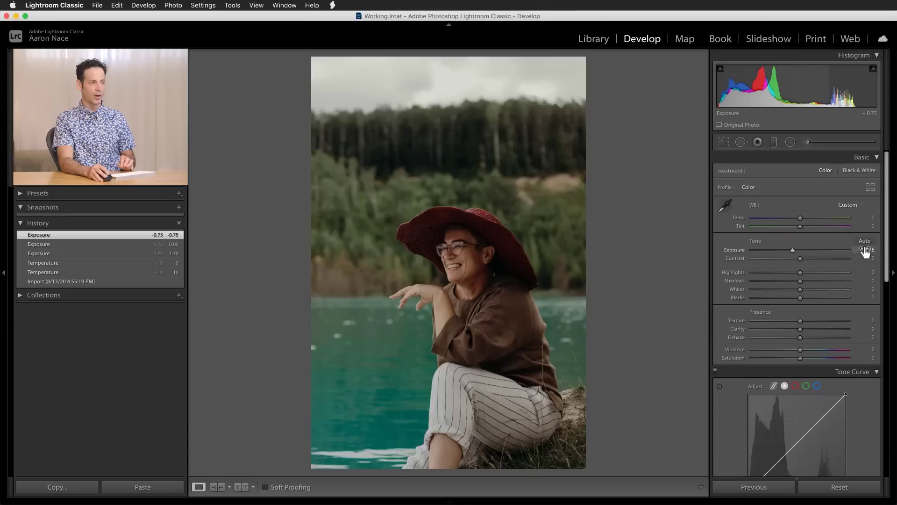
click(864, 250)
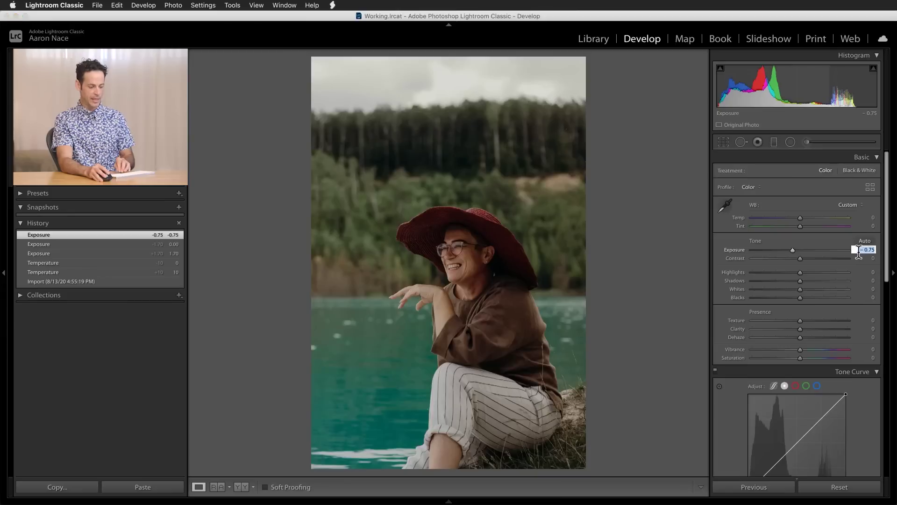
text(0)
key(Return)
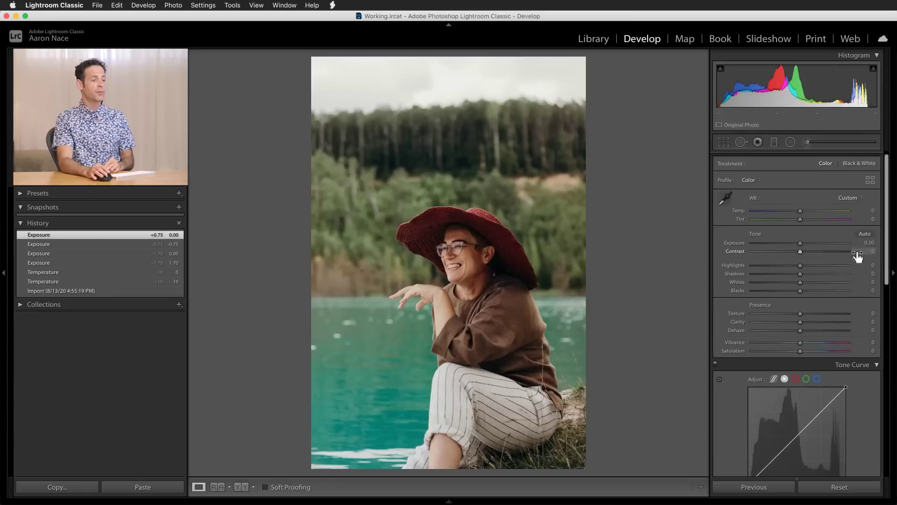
Try raising the green channel tone curve with a point at 156/213, ease it to 158/172, and delete the point
scroll(859, 258, down, 5)
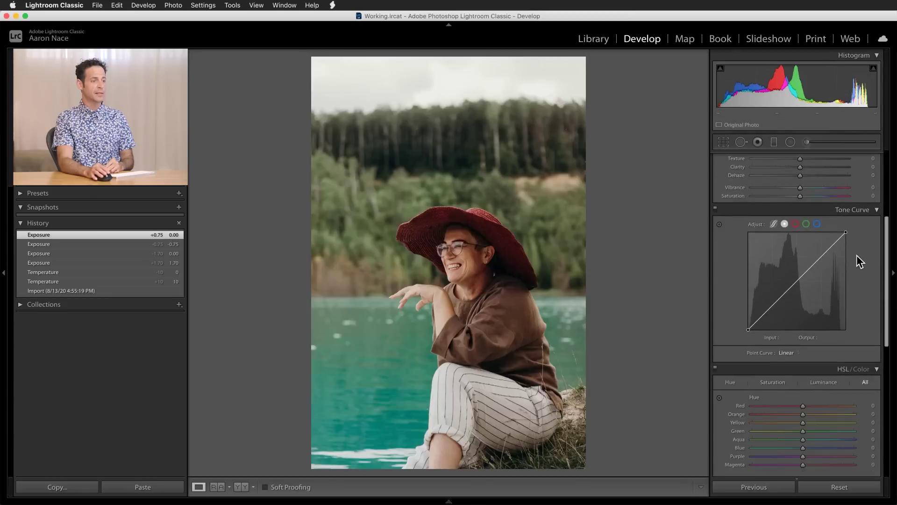
scroll(860, 261, down, 1)
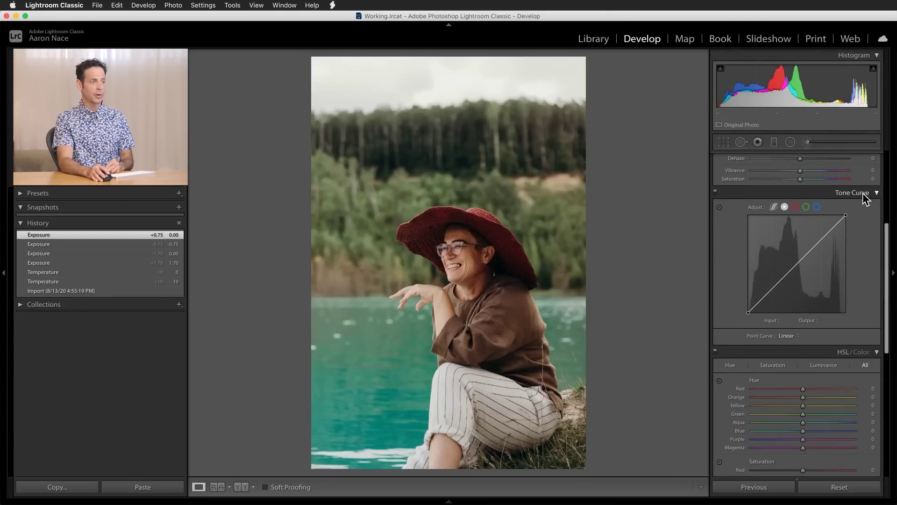
click(806, 207)
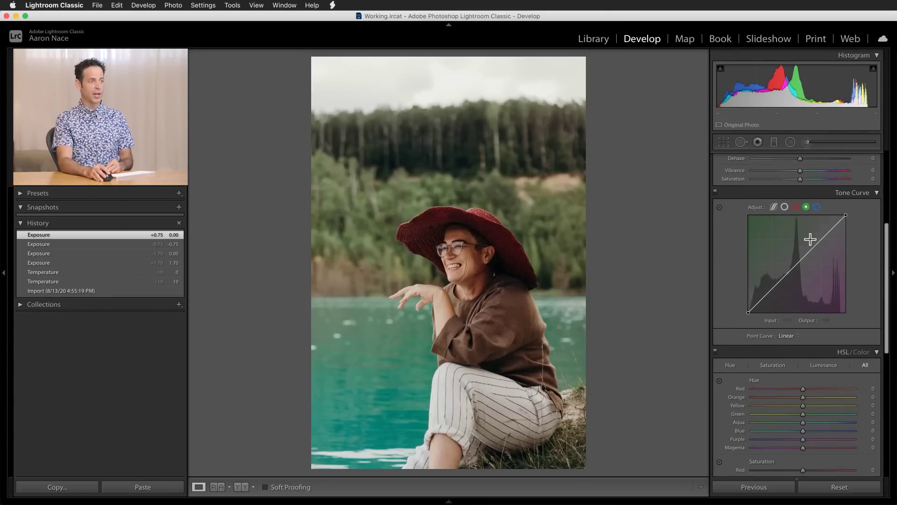
drag(808, 253, 809, 230)
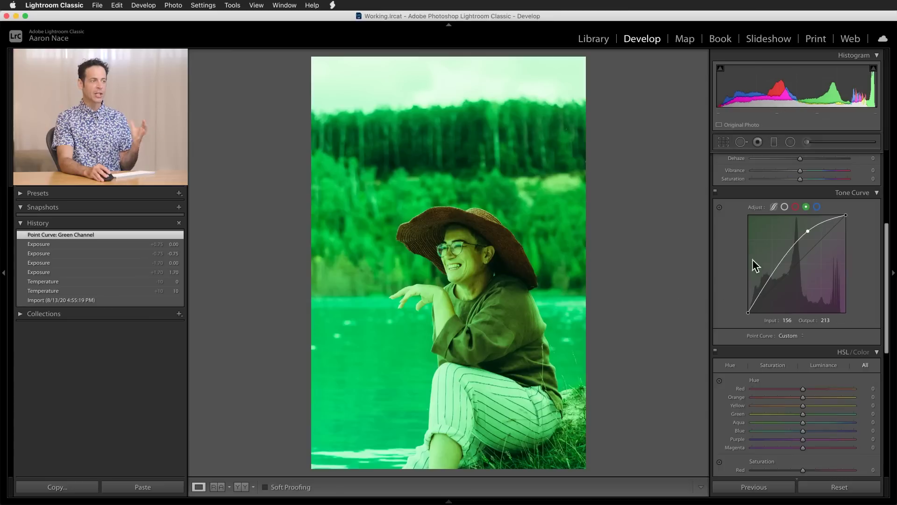
drag(810, 236, 813, 250)
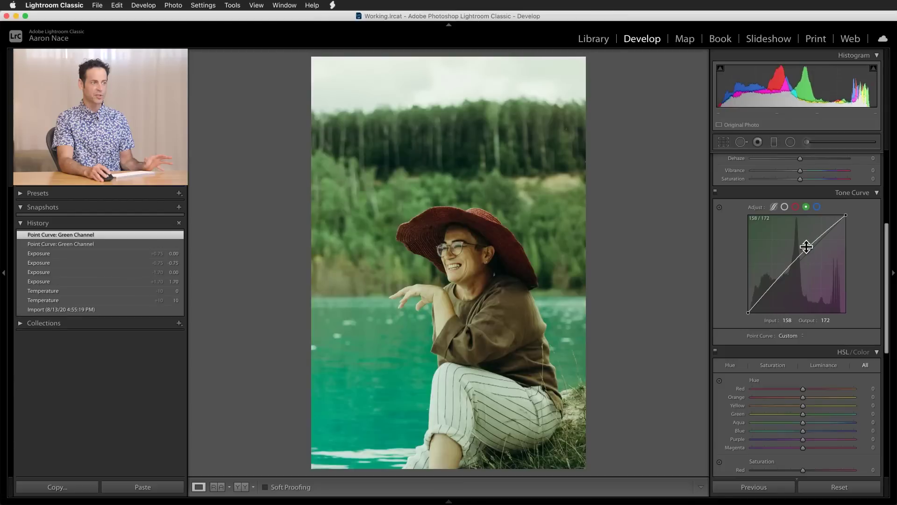
right_click(809, 249)
click(823, 251)
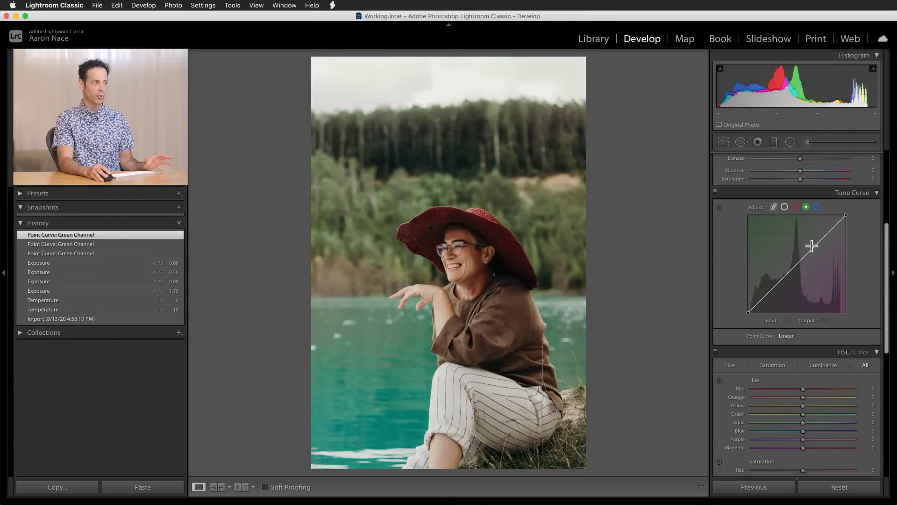
Try raising the blue channel tone curve with a point at 150/193, and delete that control point
click(817, 207)
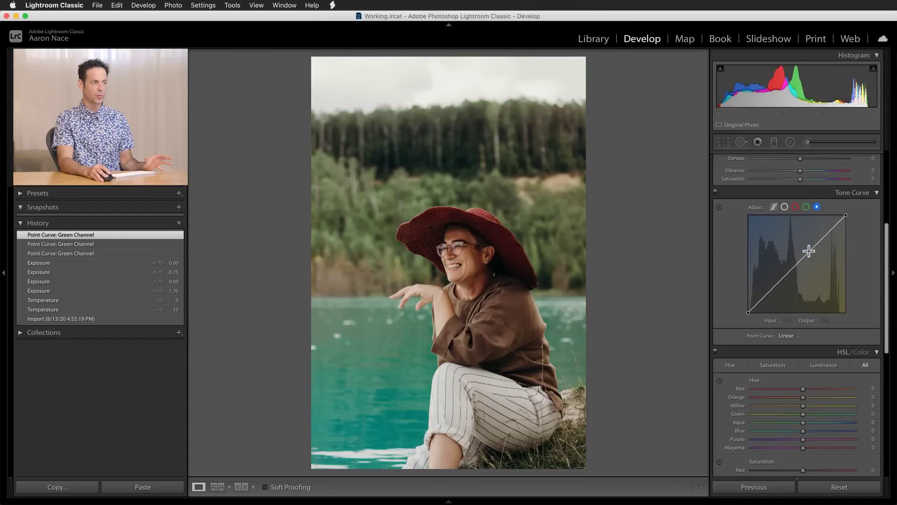
drag(812, 254, 810, 244)
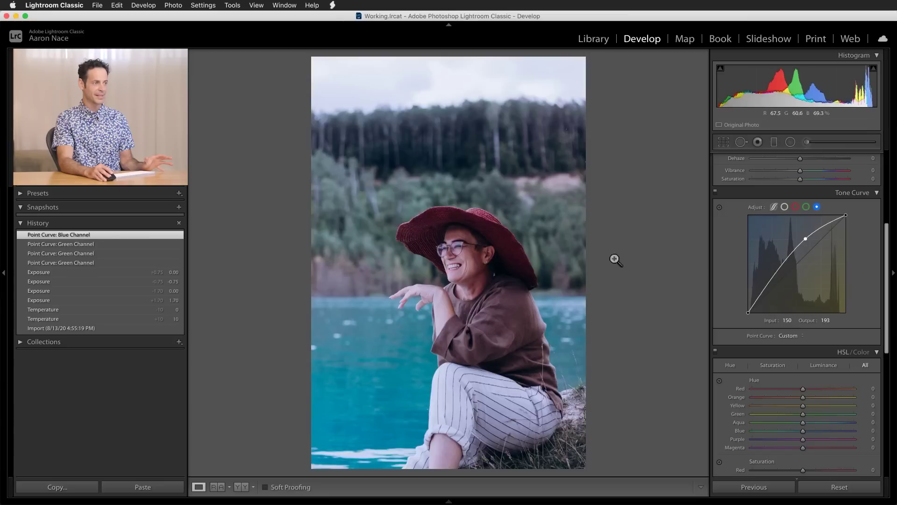
right_click(807, 239)
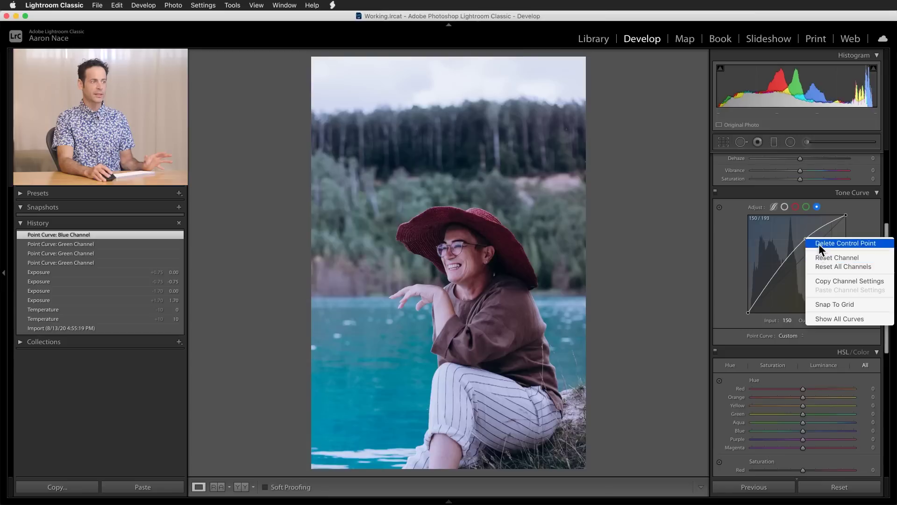
click(821, 244)
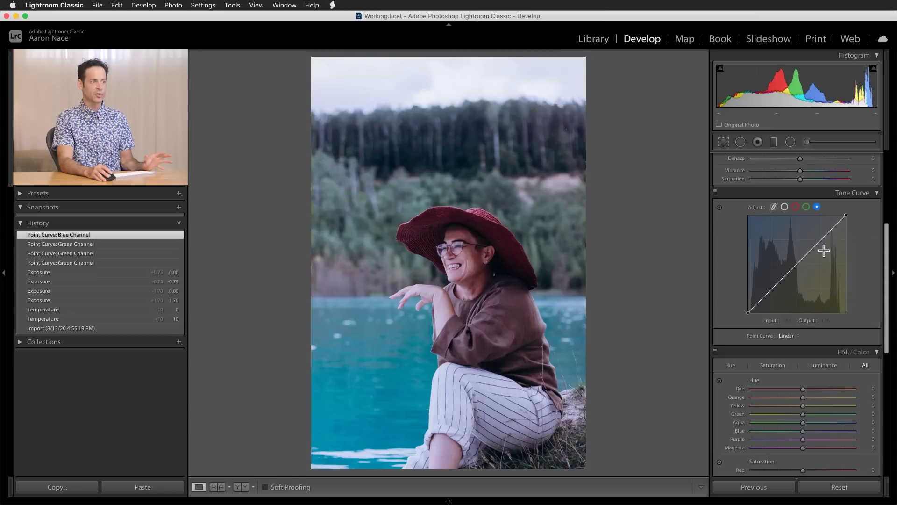
Try a warm tone with a red curve point at 152/162 and a blue one at 152/139, and restore the imported state
click(796, 207)
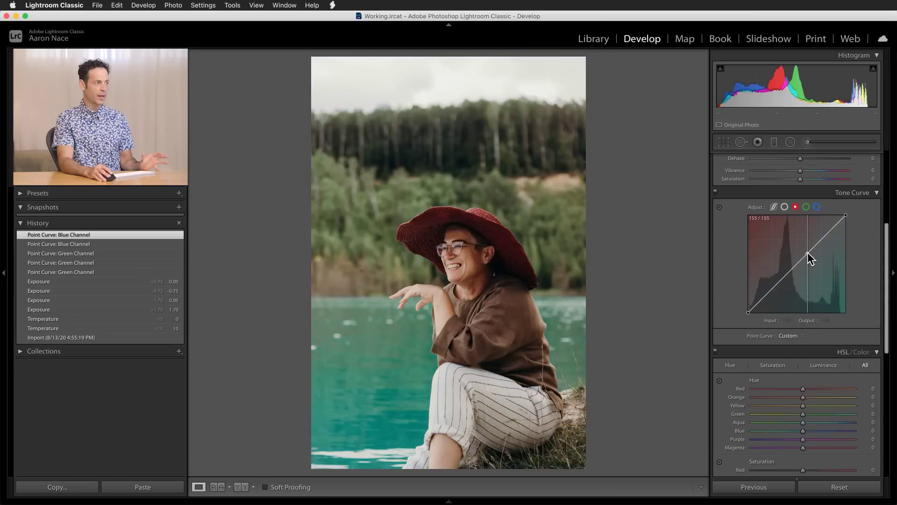
drag(808, 253, 807, 251)
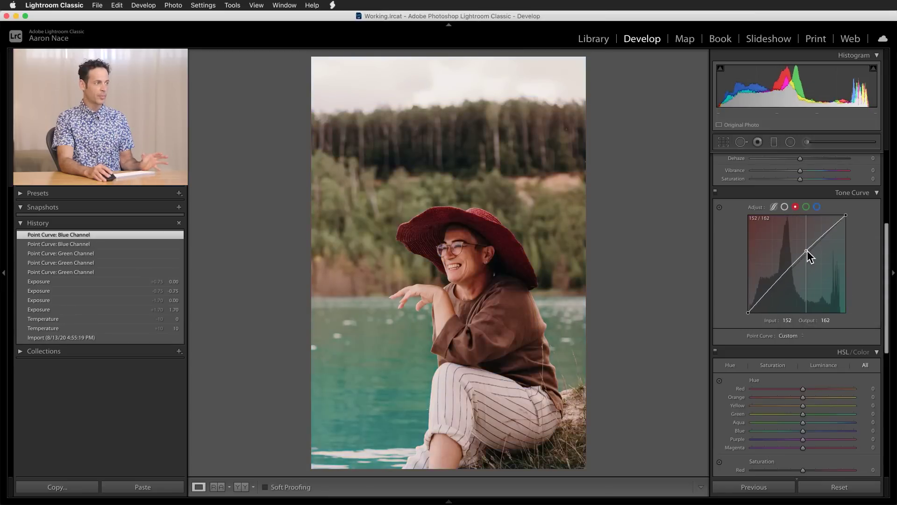
click(817, 206)
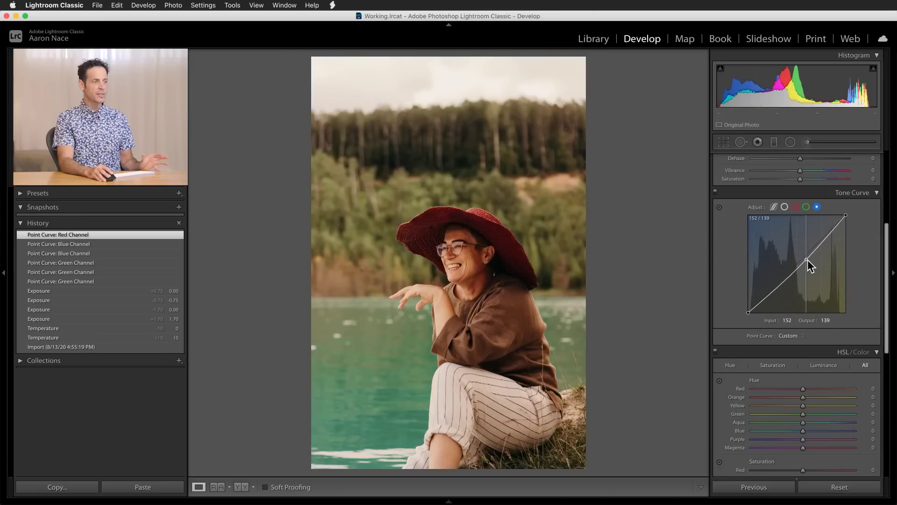
click(804, 259)
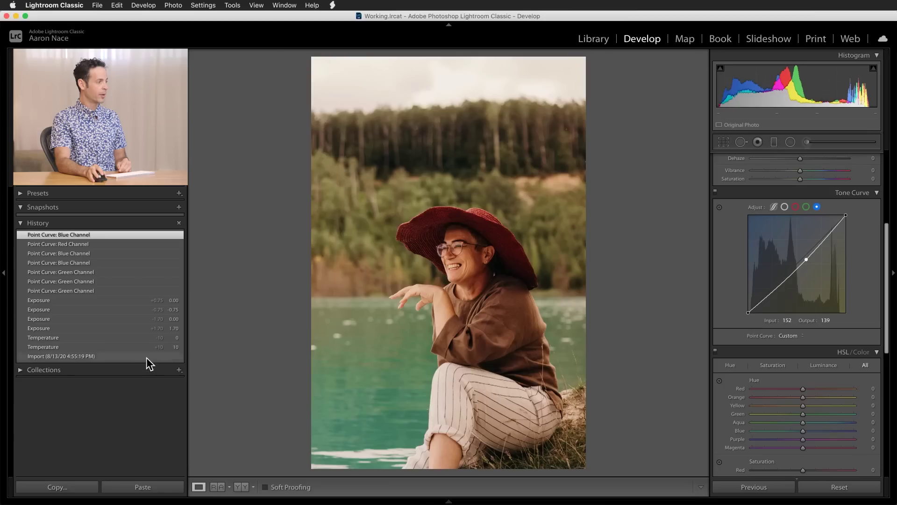
click(147, 357)
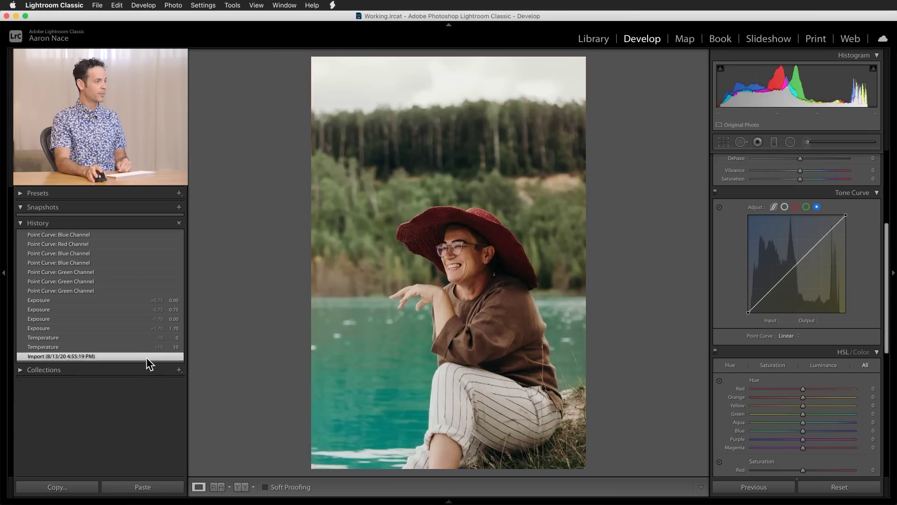
Set contrast to -39, highlights to -42, shadows to +24, texture and clarity to +4, and vibrance to +8
scroll(774, 358, up, 5)
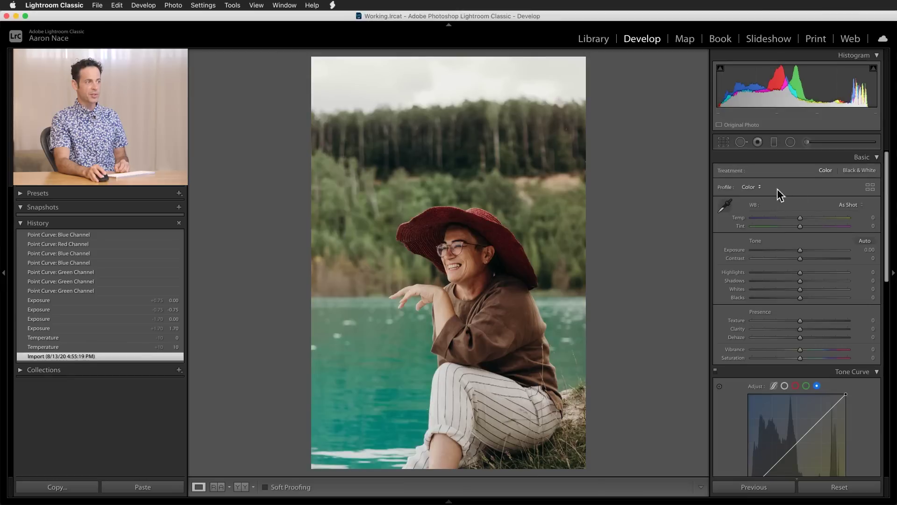
scroll(797, 278, down, 3)
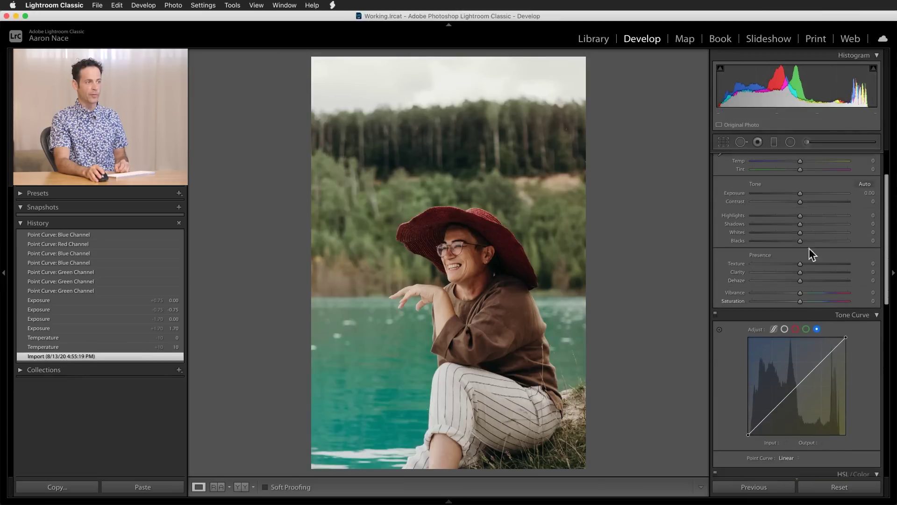
scroll(772, 300, up, 3)
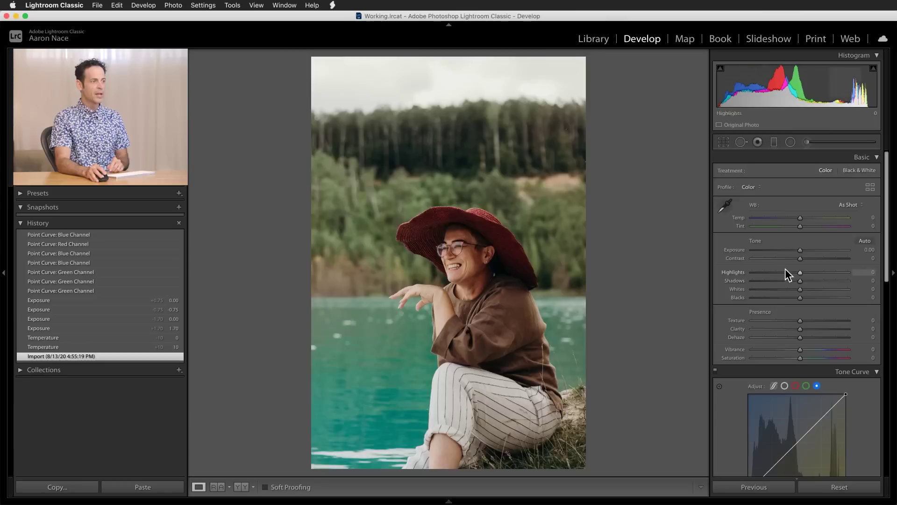
drag(793, 259, 777, 271)
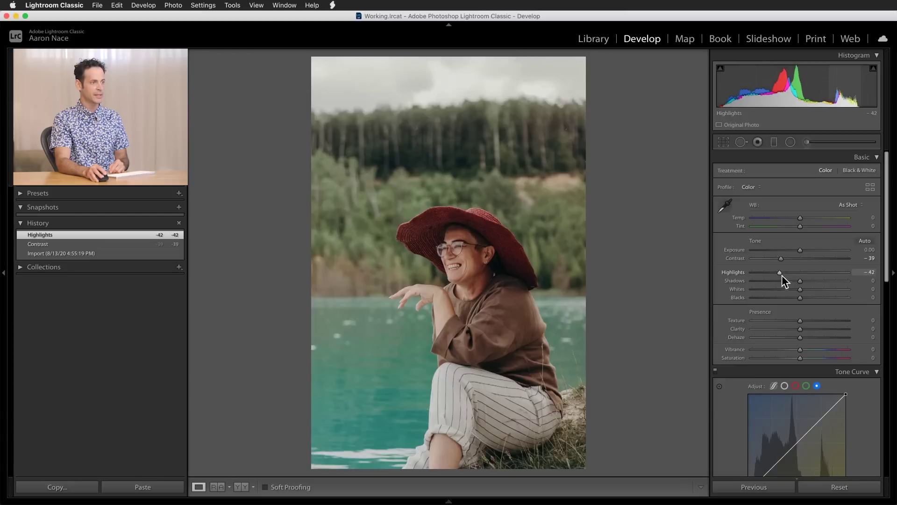
drag(802, 281, 815, 281)
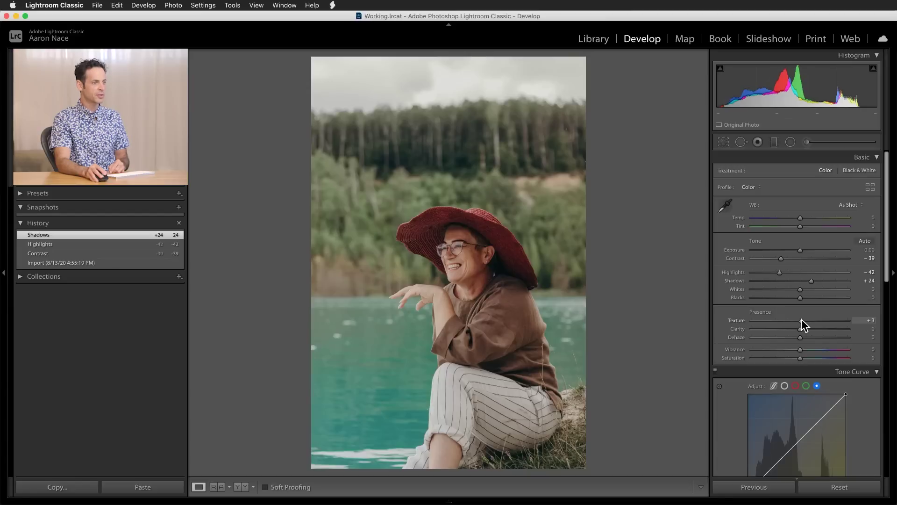
drag(801, 319, 802, 320)
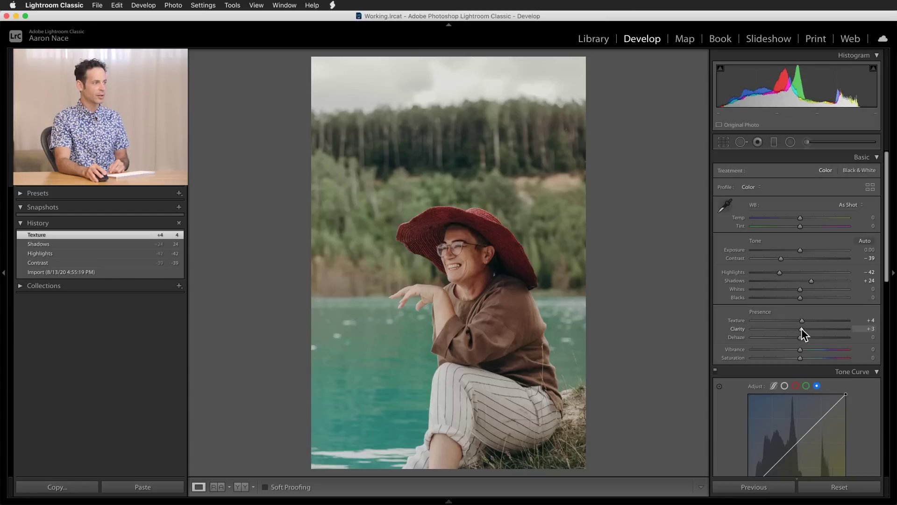
drag(800, 349, 804, 354)
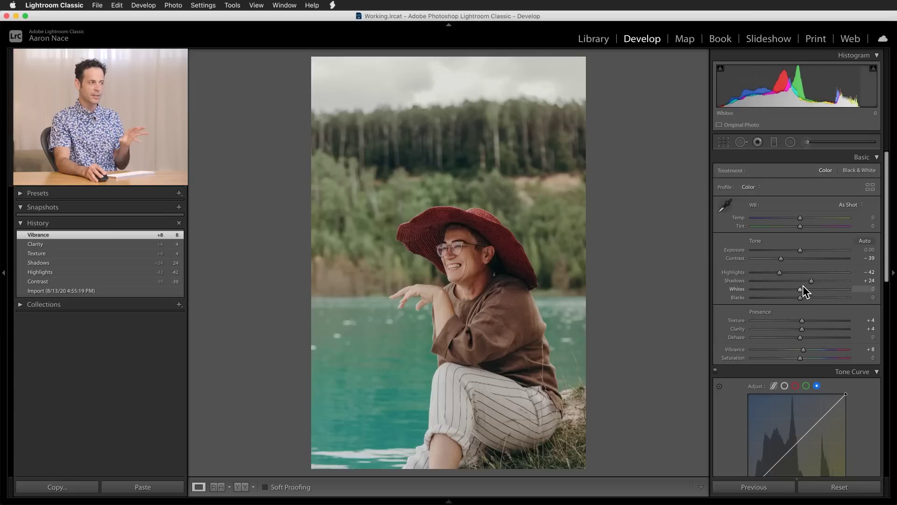
Raise the blue channel tone curve's black point to an output of 17 and lower its white point to 245
scroll(798, 280, down, 5)
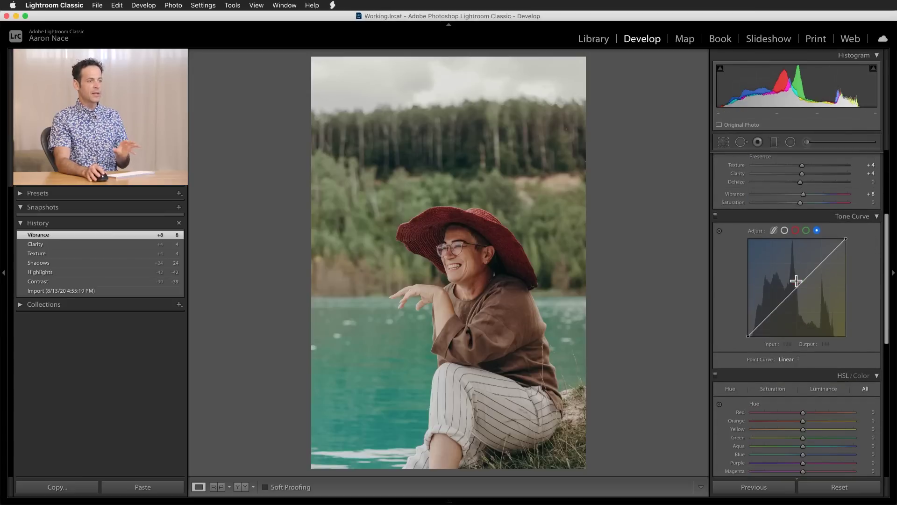
click(785, 231)
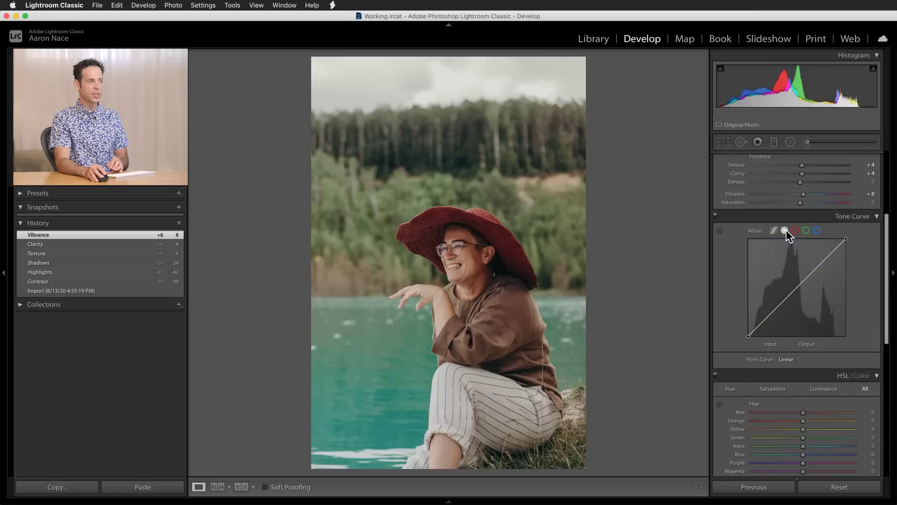
click(795, 231)
click(807, 231)
click(816, 230)
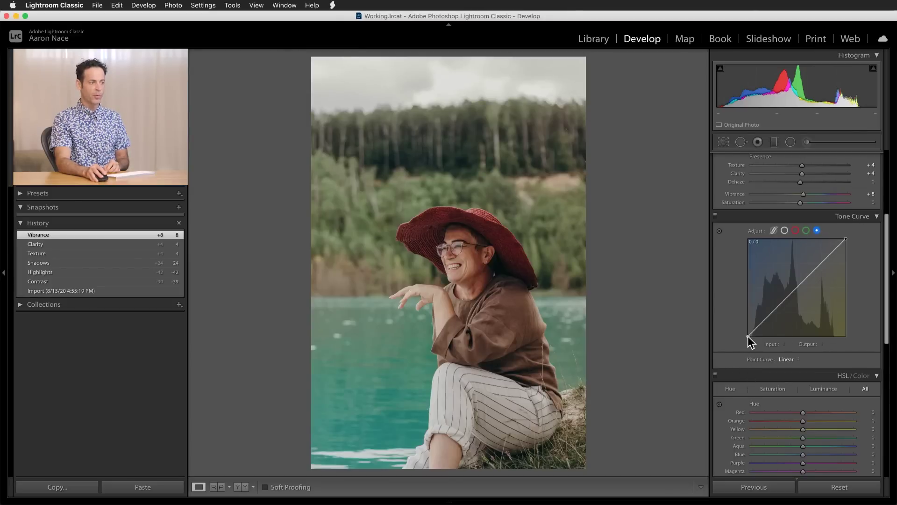
drag(748, 336, 727, 335)
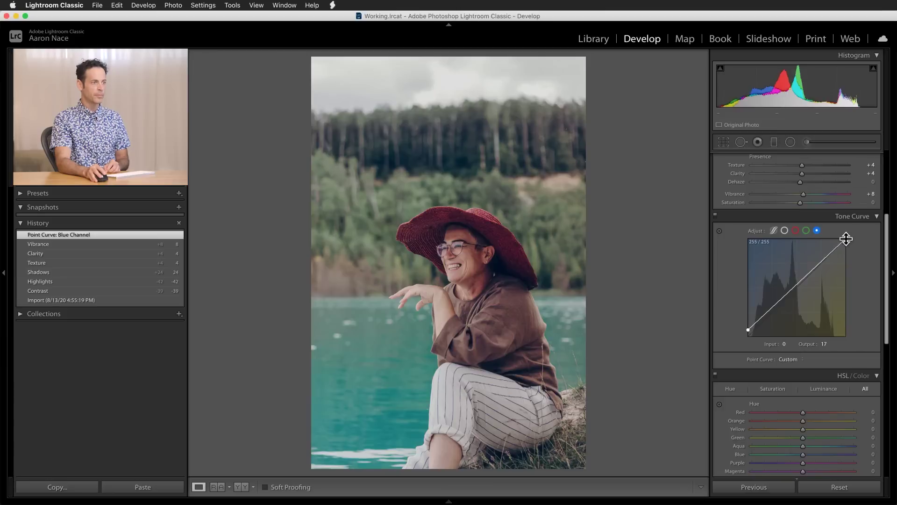
mouse_move(847, 239)
mouse_down()
mouse_move(863, 310)
mouse_move(862, 235)
mouse_move(870, 246)
mouse_move(843, 242)
mouse_up()
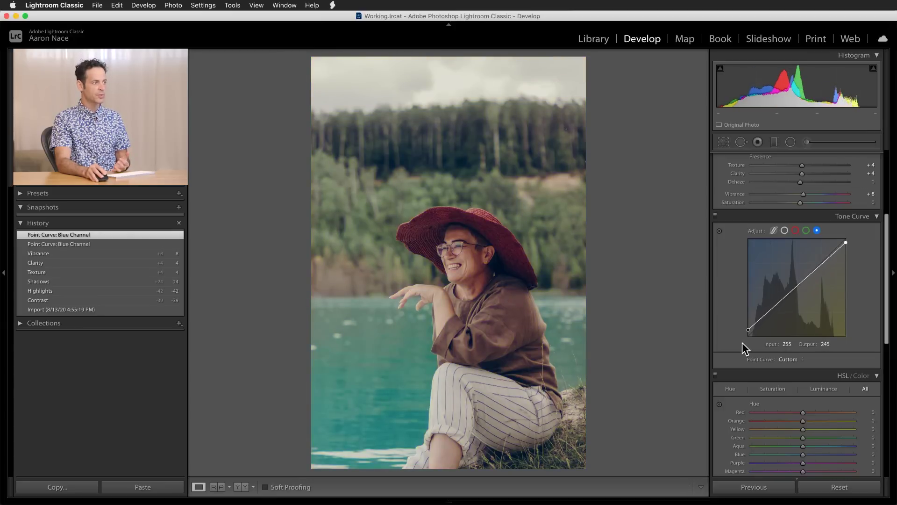
Raise the green channel tone curve's black point to an output of 4 and lower its white point to 249
click(806, 230)
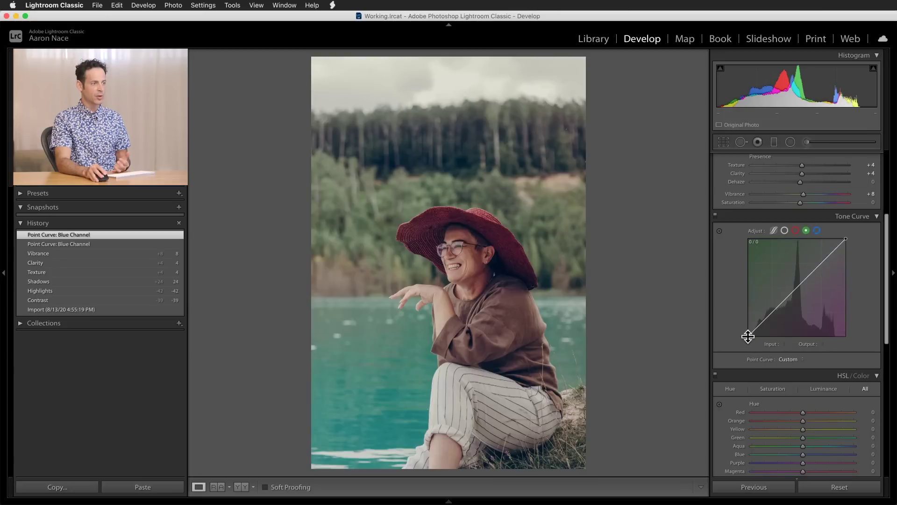
drag(749, 337, 746, 335)
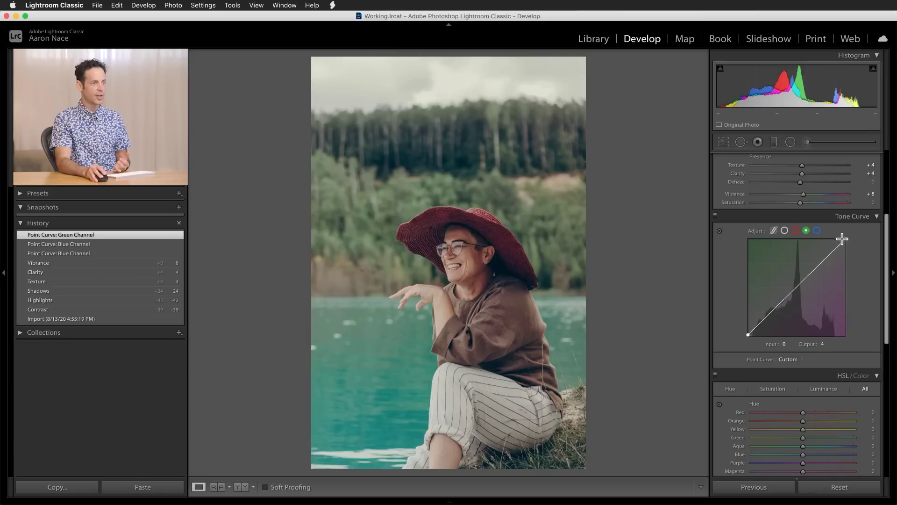
drag(847, 238, 851, 241)
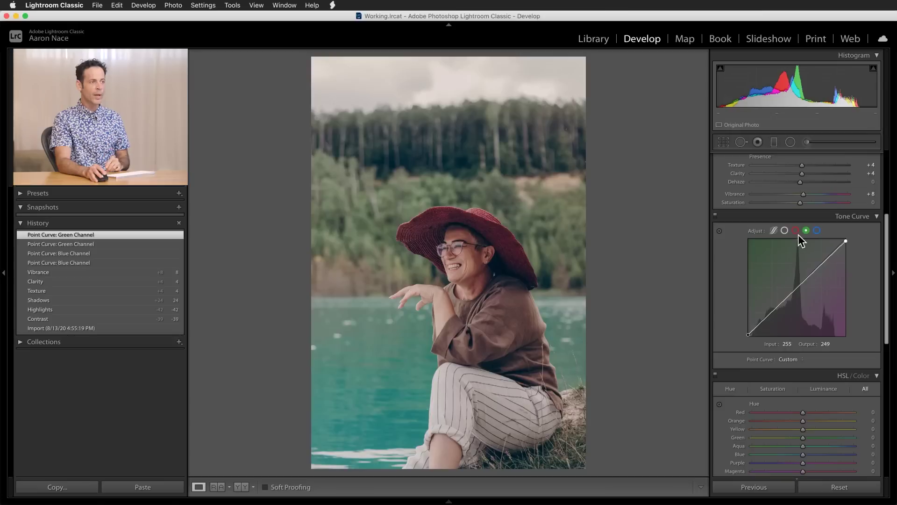
Add a red channel curve point at input 172, output 175, and compare the lakeside portrait before and after side by side
click(795, 230)
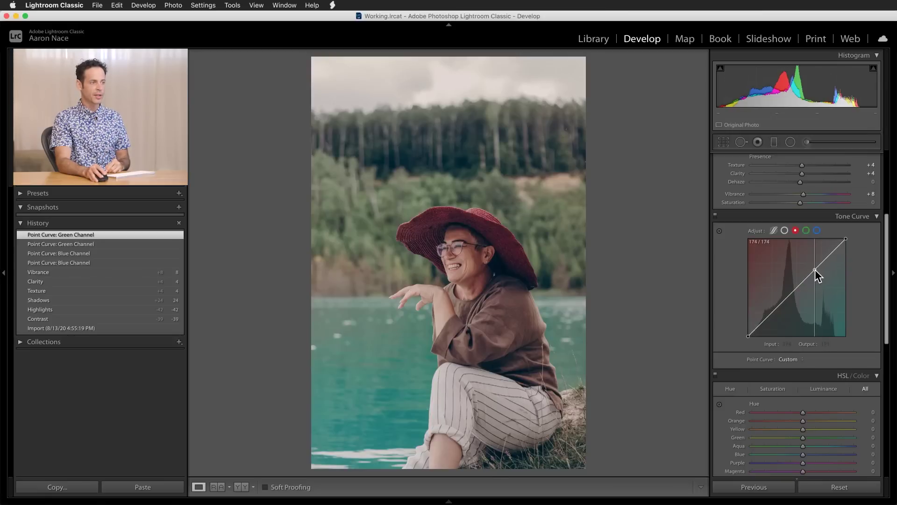
drag(815, 270, 814, 269)
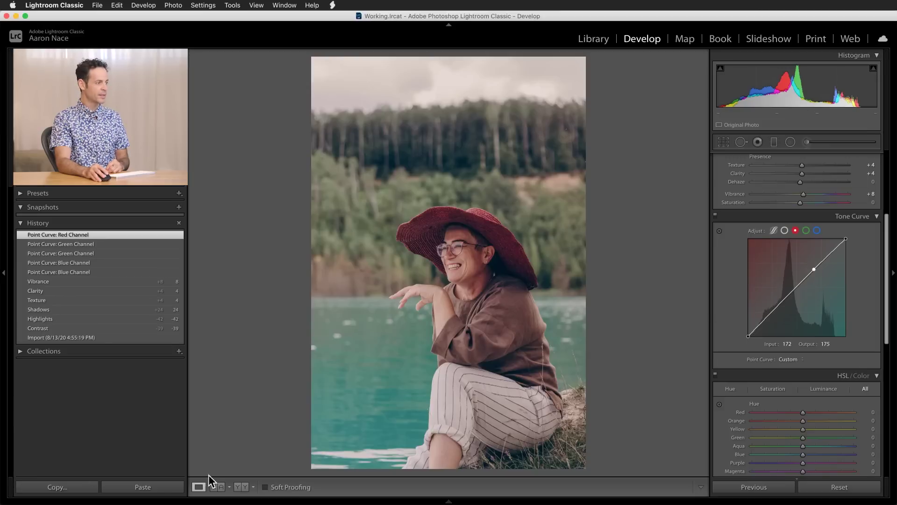
click(242, 487)
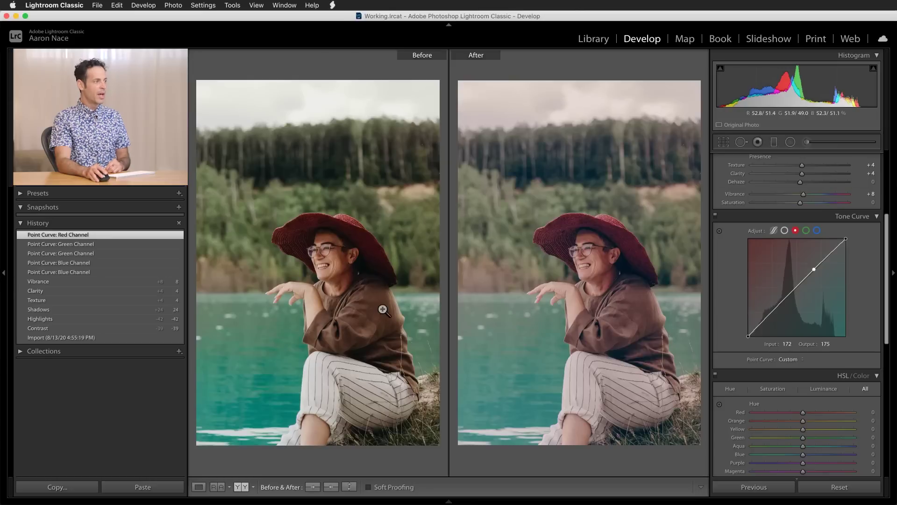
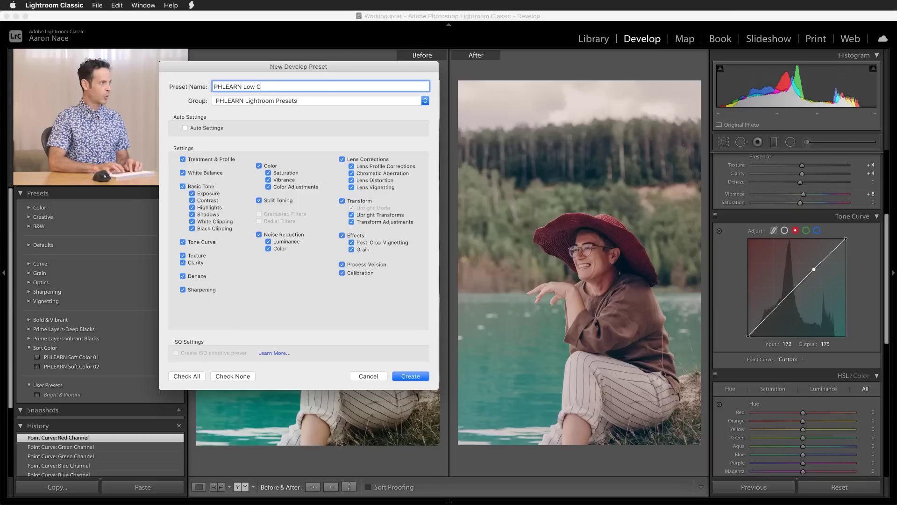
Name the new develop preset "PHLEARN Low Contrast Film Blue Yellow" in the PHLEARN Lightroom Presets group
text(t )
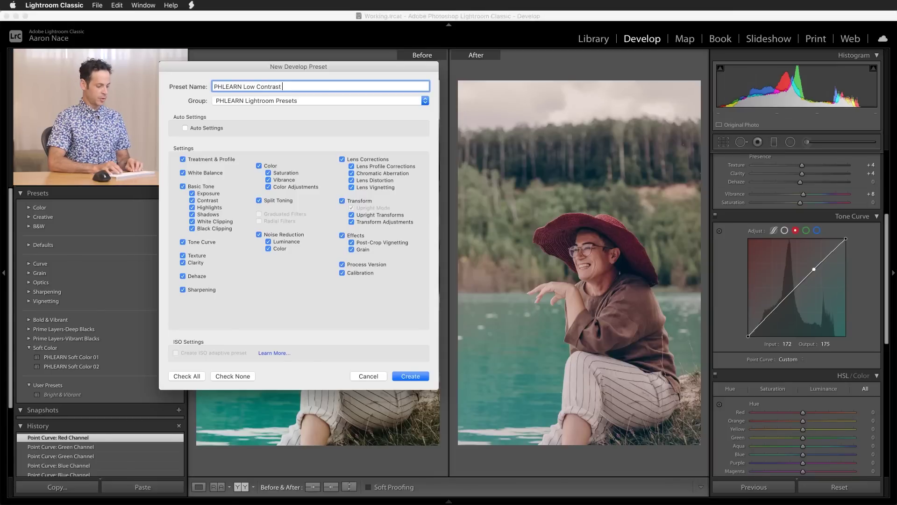
text(Film Blue Yell)
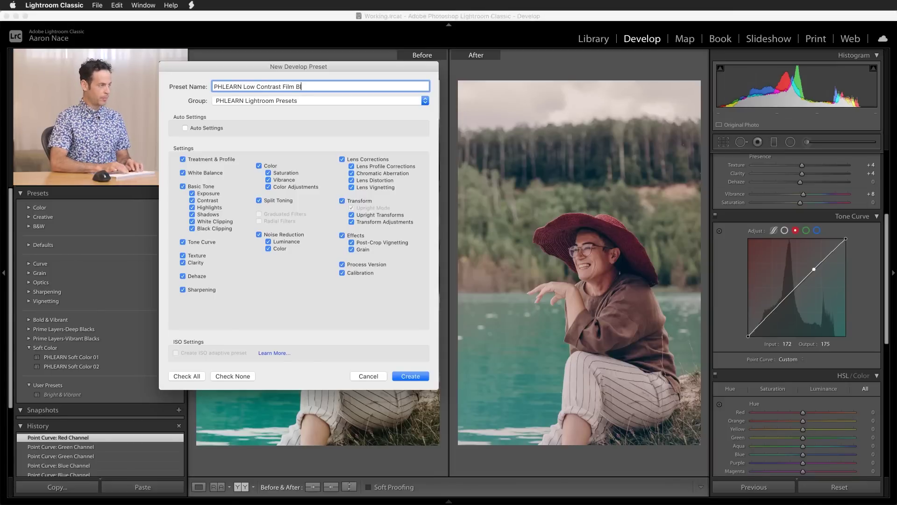
text(ow)
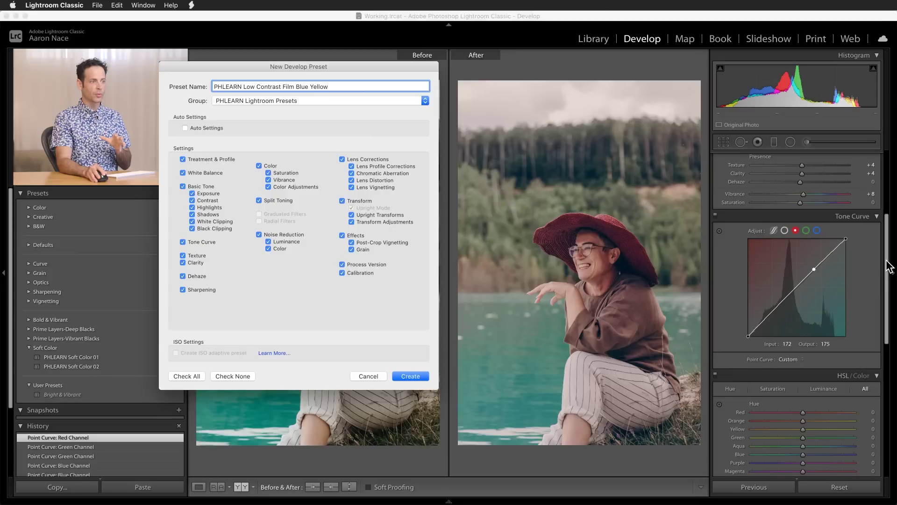
Create the preset with only Contrast, Highlights, Shadows, Tone Curve, Texture, Clarity, Vibrance and Process Version included, and expand its preset group
click(232, 375)
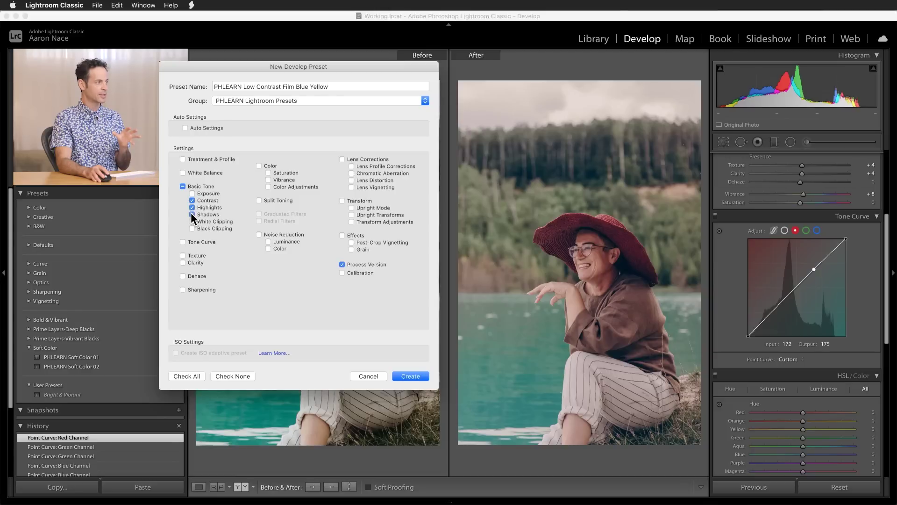
click(182, 241)
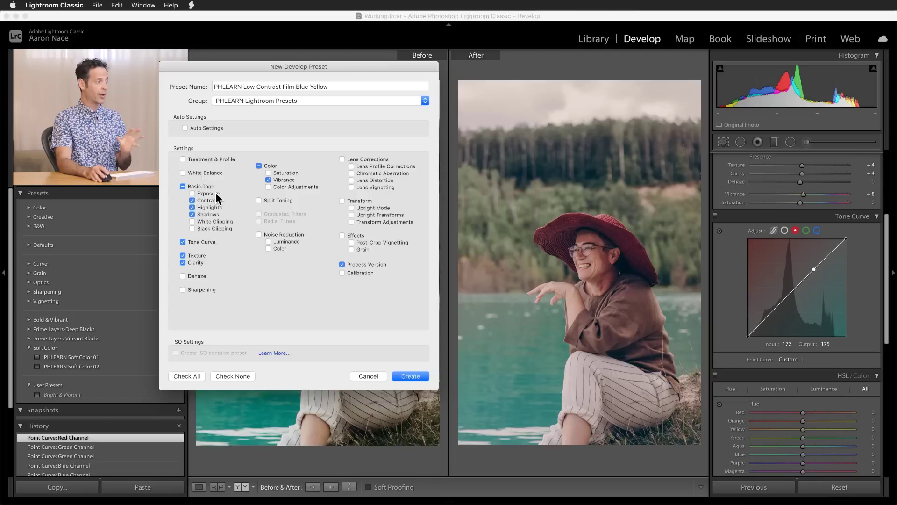
click(425, 375)
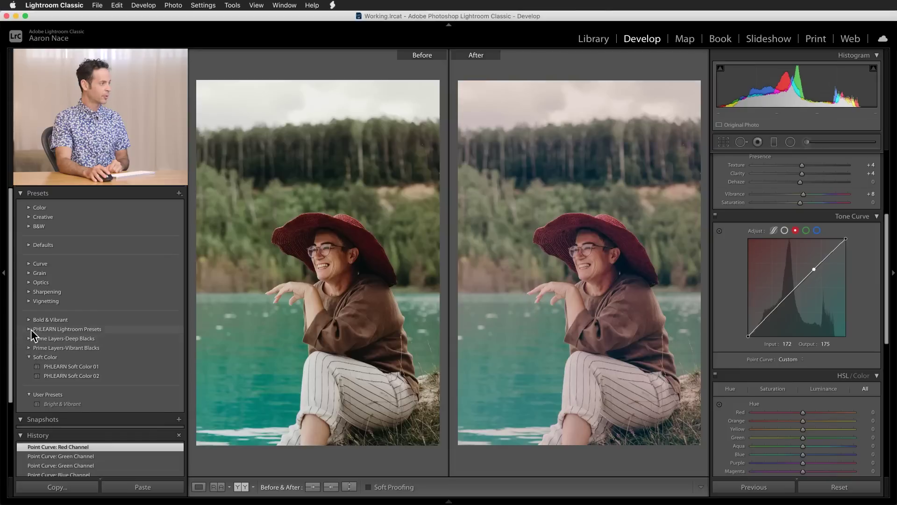
click(29, 328)
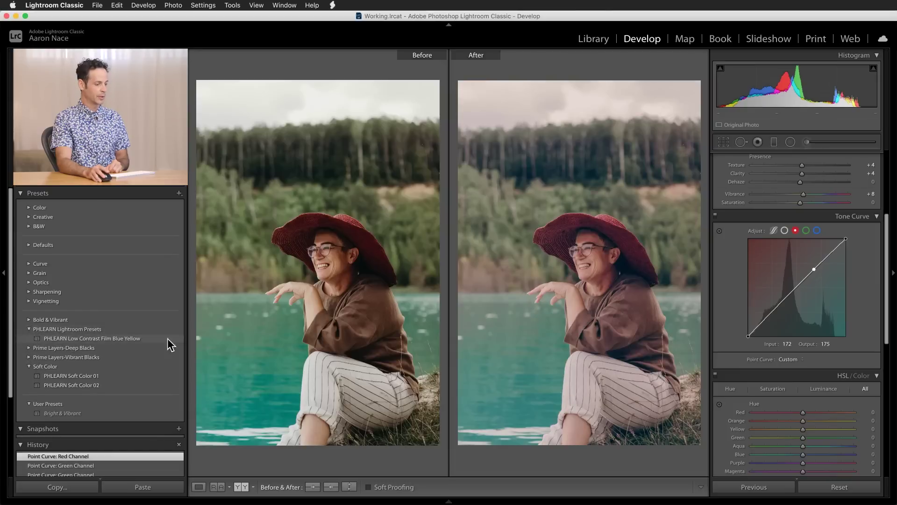
Open PHLEARN Lightroom Preset Example-1.jpg in Develop, apply the PHLEARN Low Contrast Film Blue Yellow preset, and show before and after side by side
key(g)
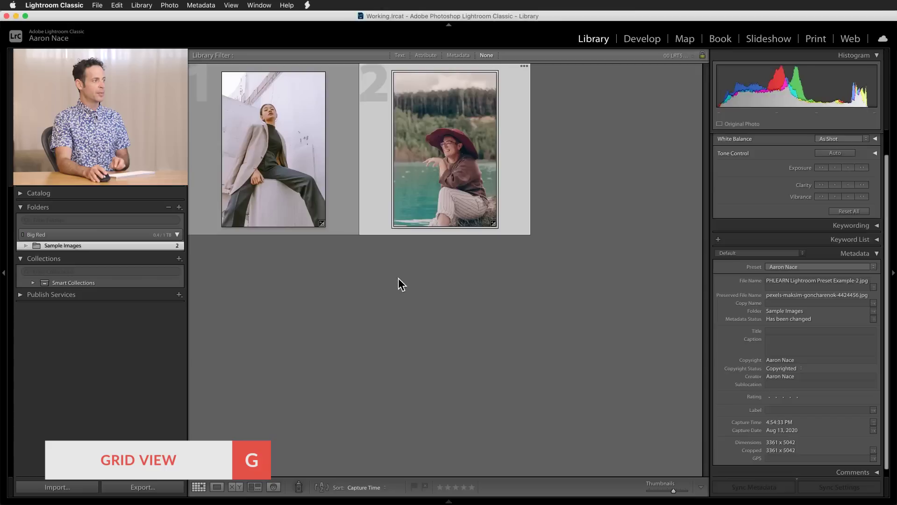
click(395, 306)
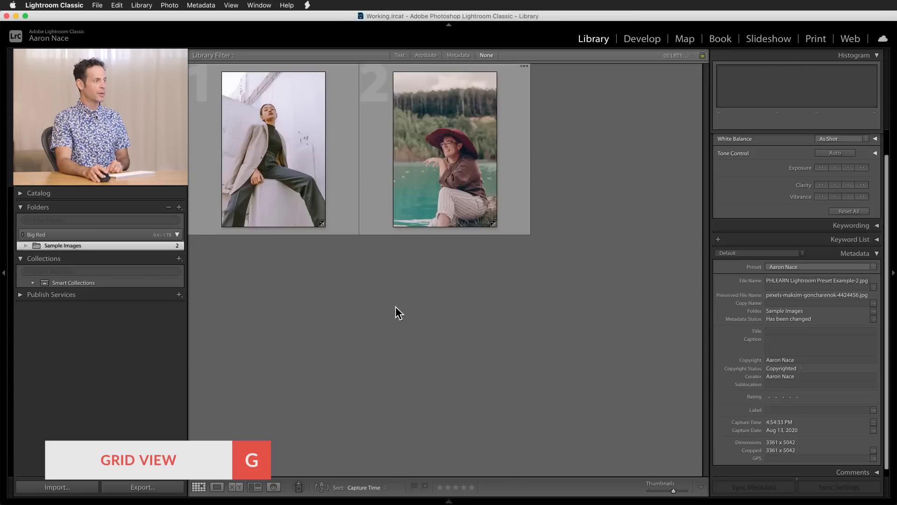
click(286, 166)
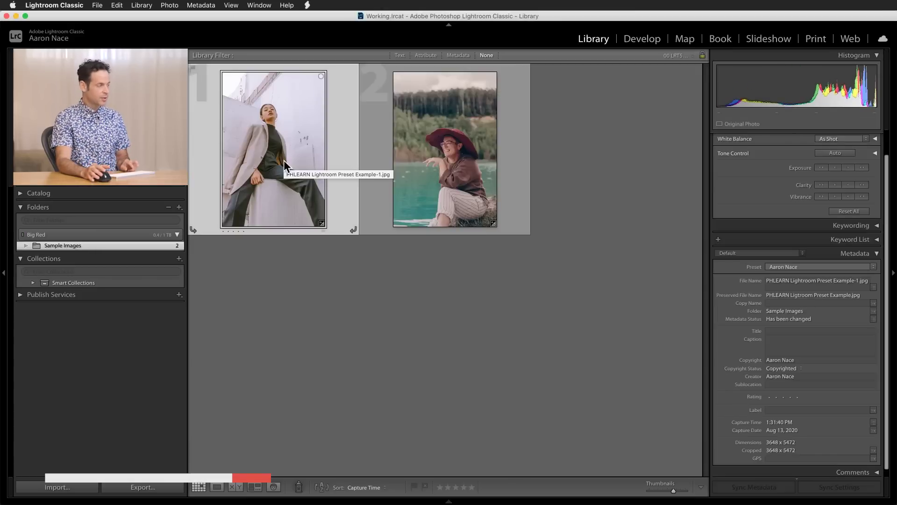
key(d)
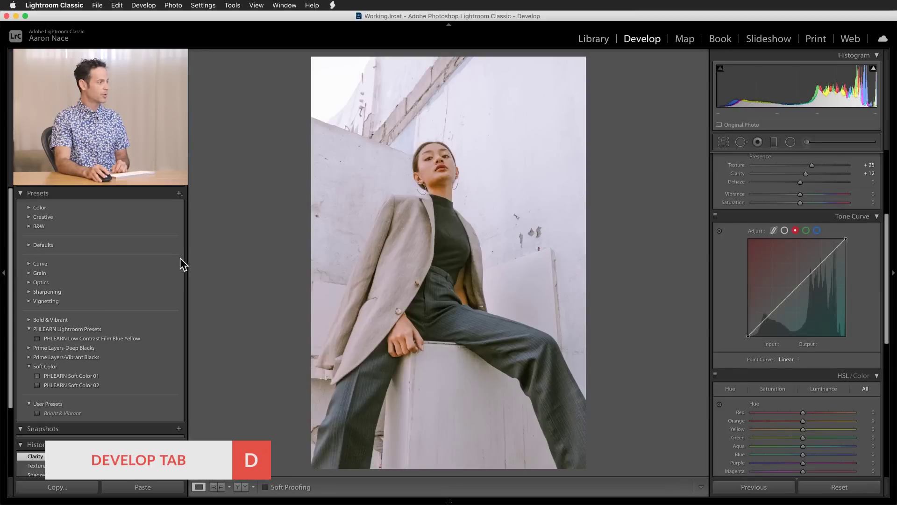
click(122, 337)
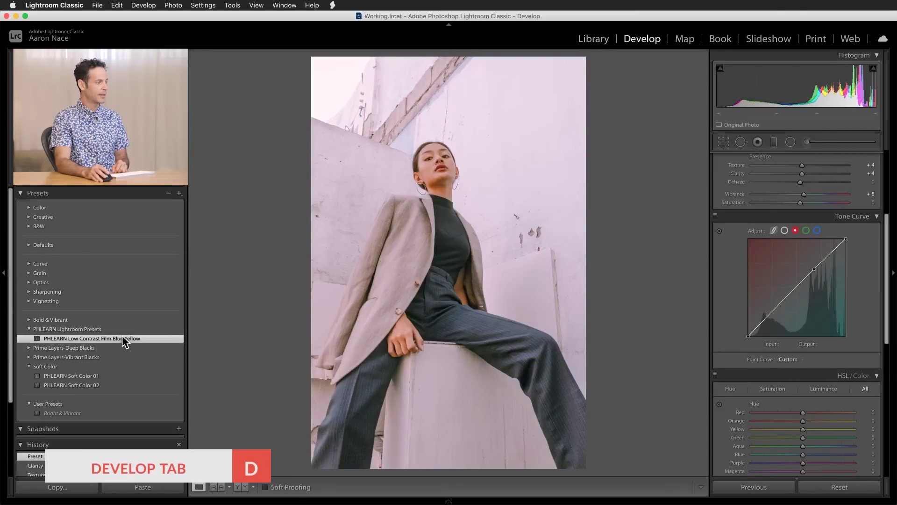
click(267, 501)
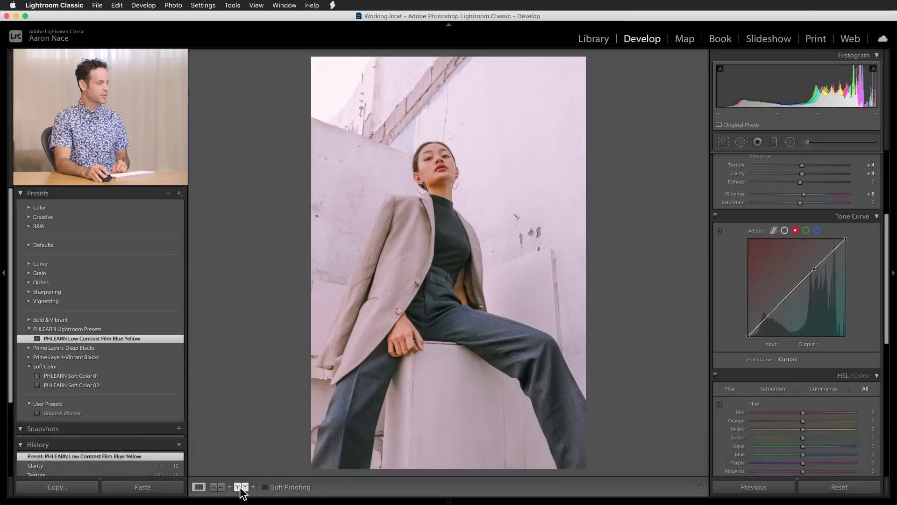
click(241, 487)
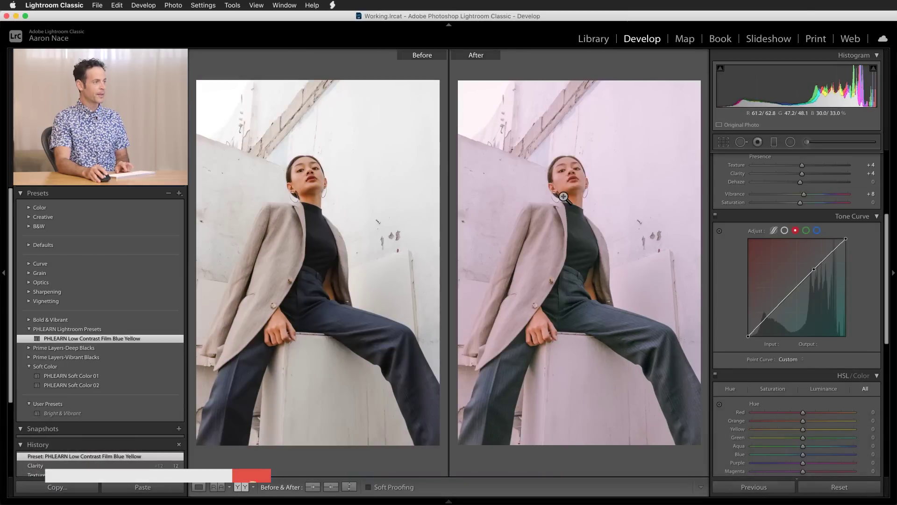
Return to the library grid and view PHLEARN Lightroom Preset Example-1.jpg enlarged
key(g)
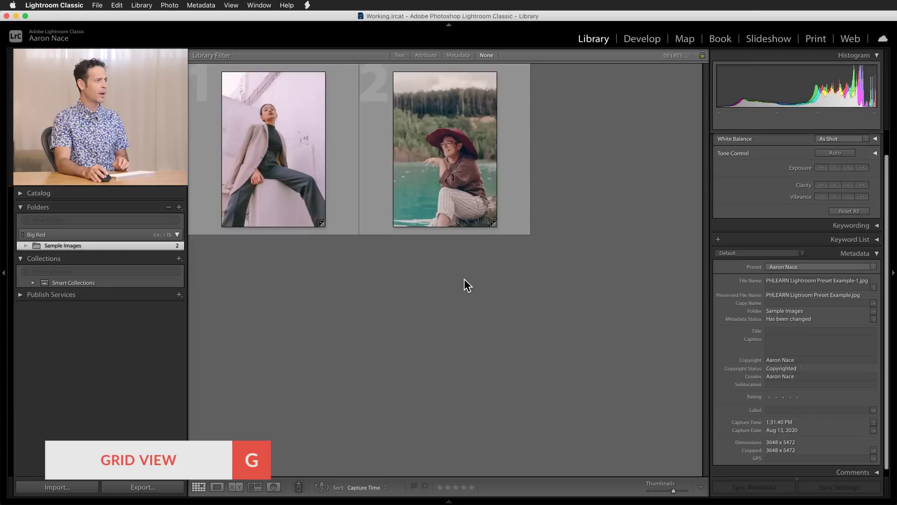
click(464, 279)
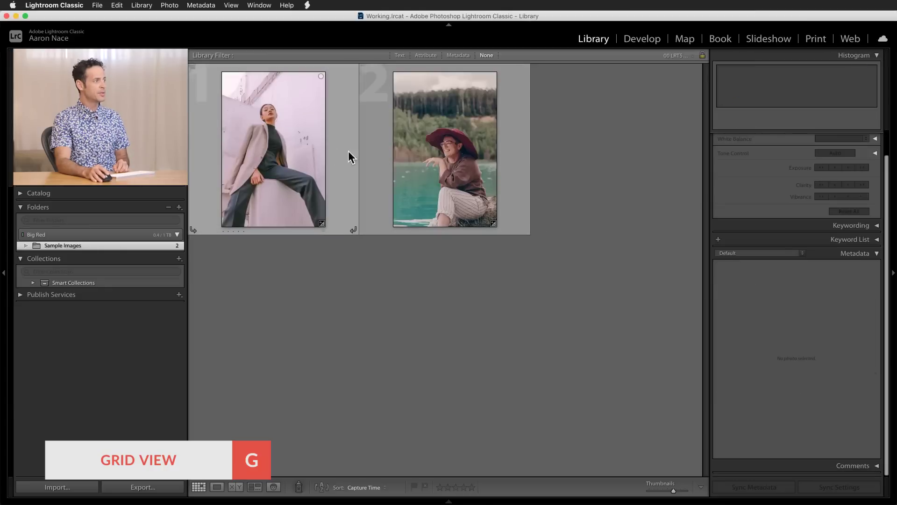
click(313, 163)
double_click(313, 163)
scroll(803, 200, up, 2)
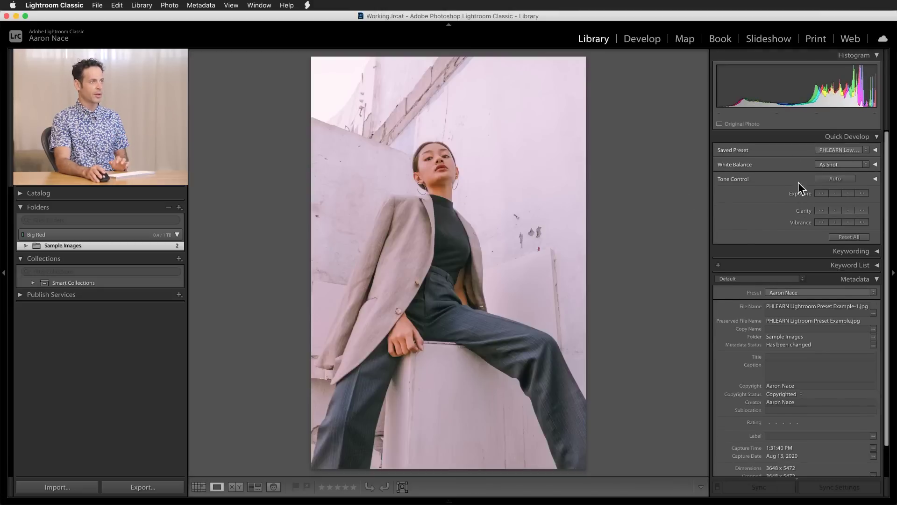
Set the tint of PHLEARN Lightroom Preset Example-1.jpg to -25 in Develop and return to the library grid
click(650, 41)
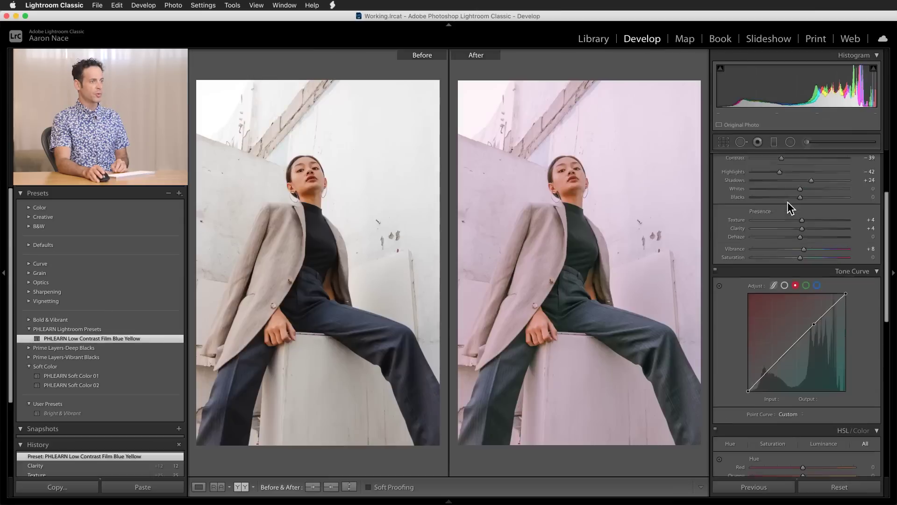
drag(800, 226, 789, 226)
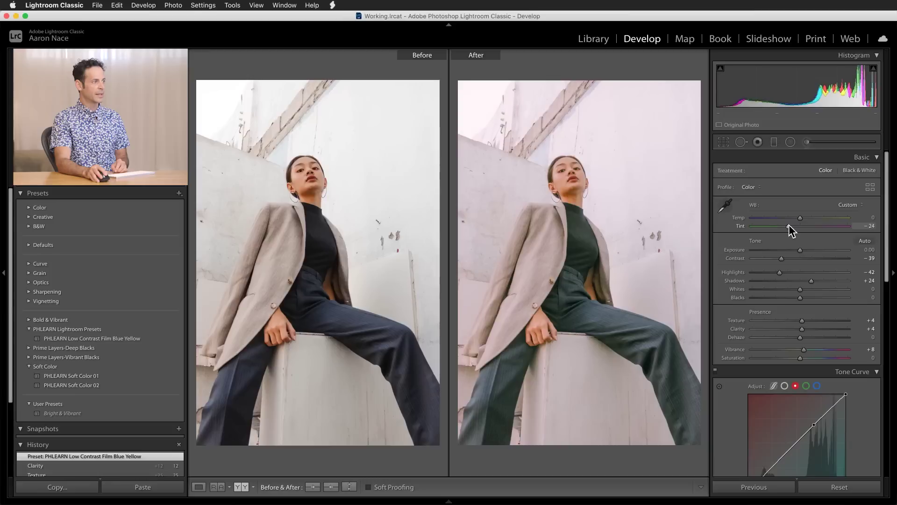
drag(788, 226, 788, 225)
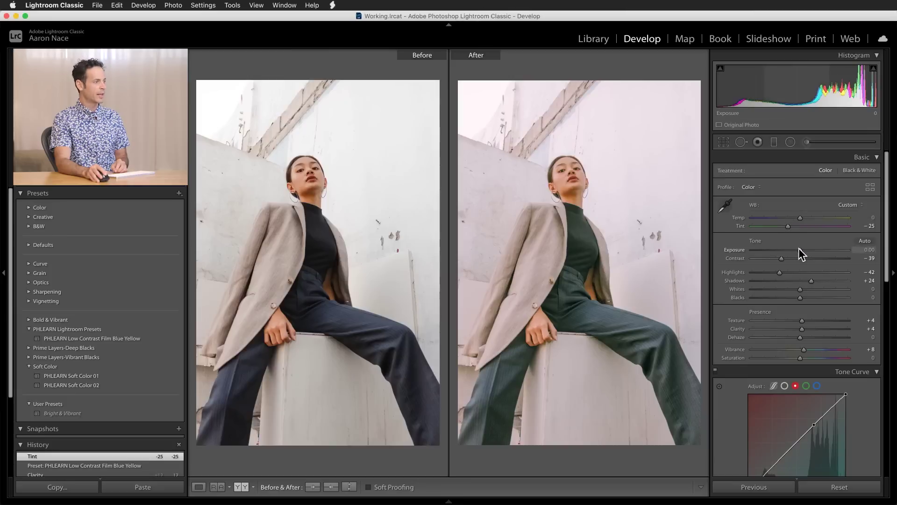
key(g)
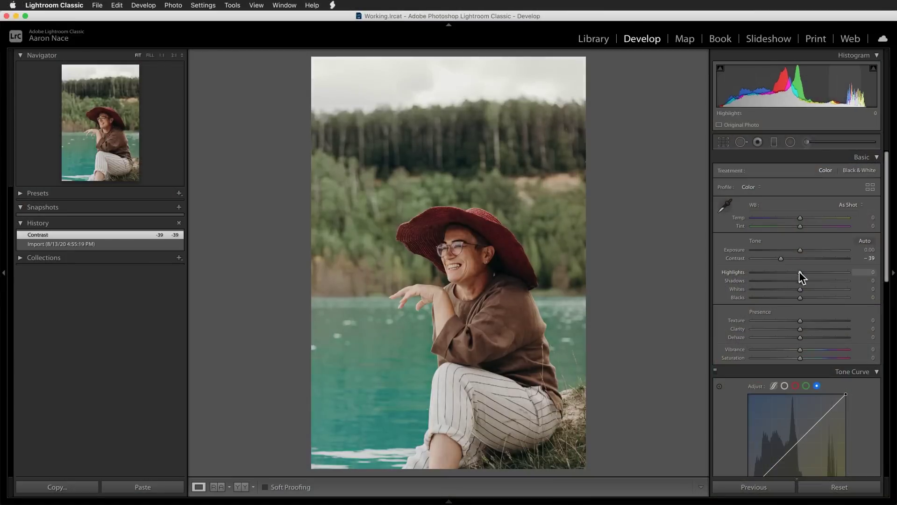
drag(799, 274, 783, 278)
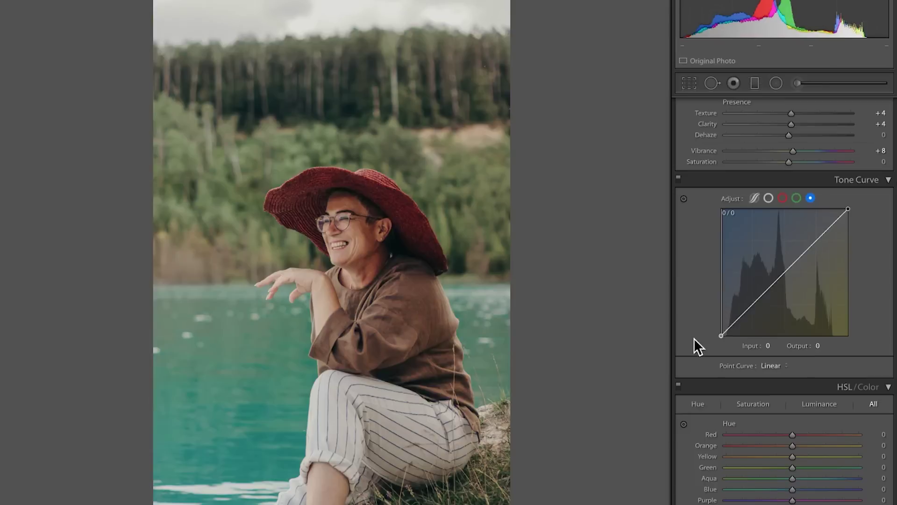
drag(695, 338, 692, 329)
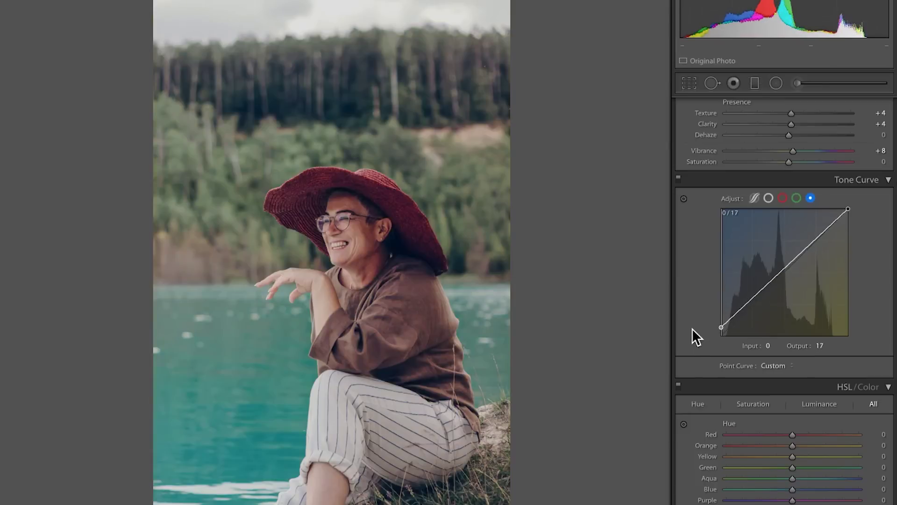
drag(848, 209, 881, 228)
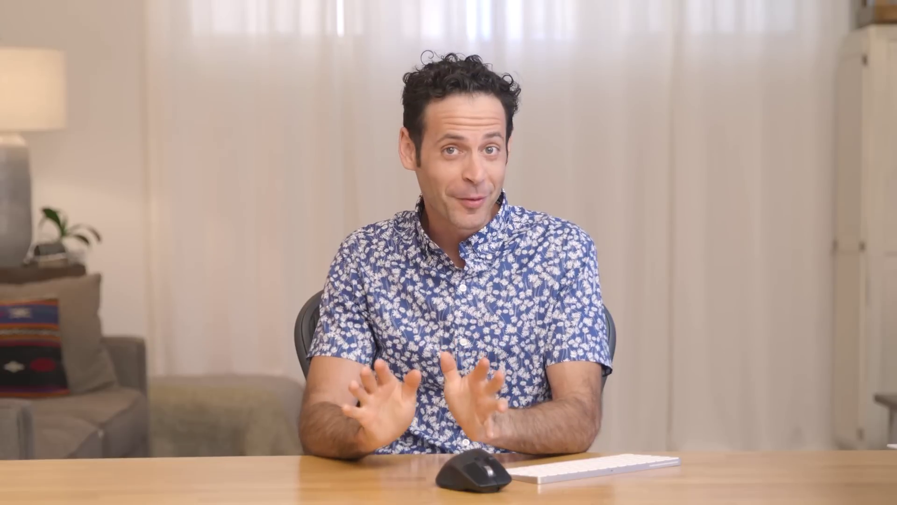